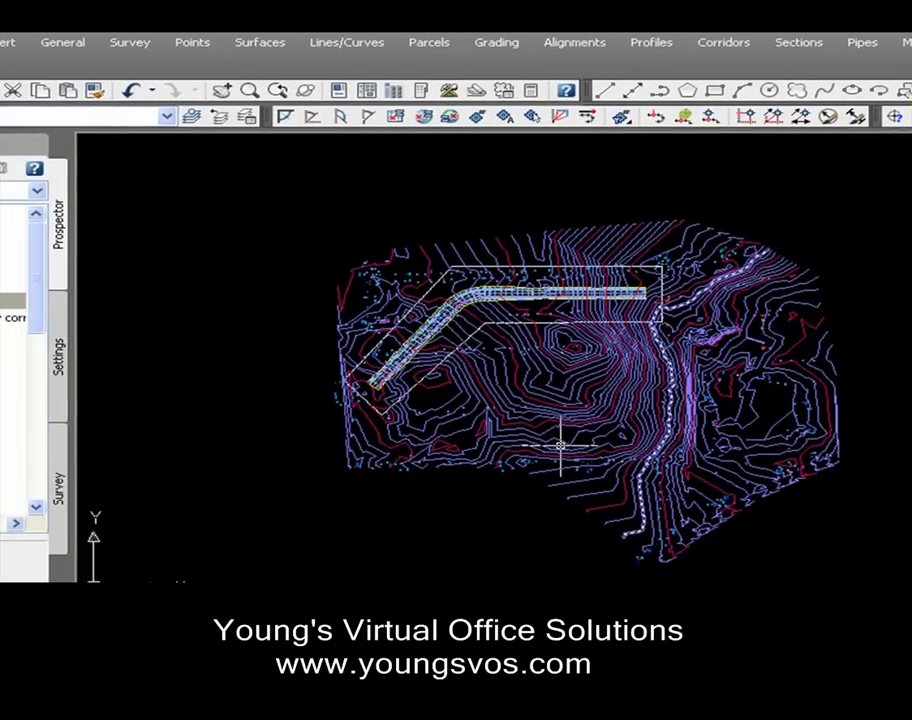
Look over the site and pick a couple of the red contour lines to inspect them.
scroll(482, 325, "up", 3)
middle_click_drag(482, 325, 456, 321)
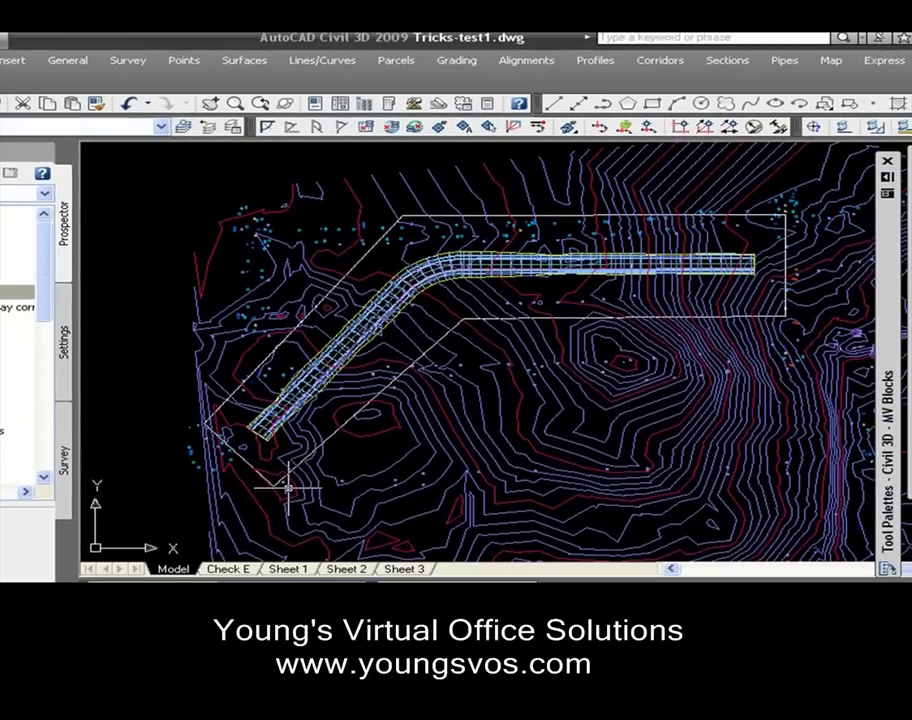
scroll(540, 358, "down", 2)
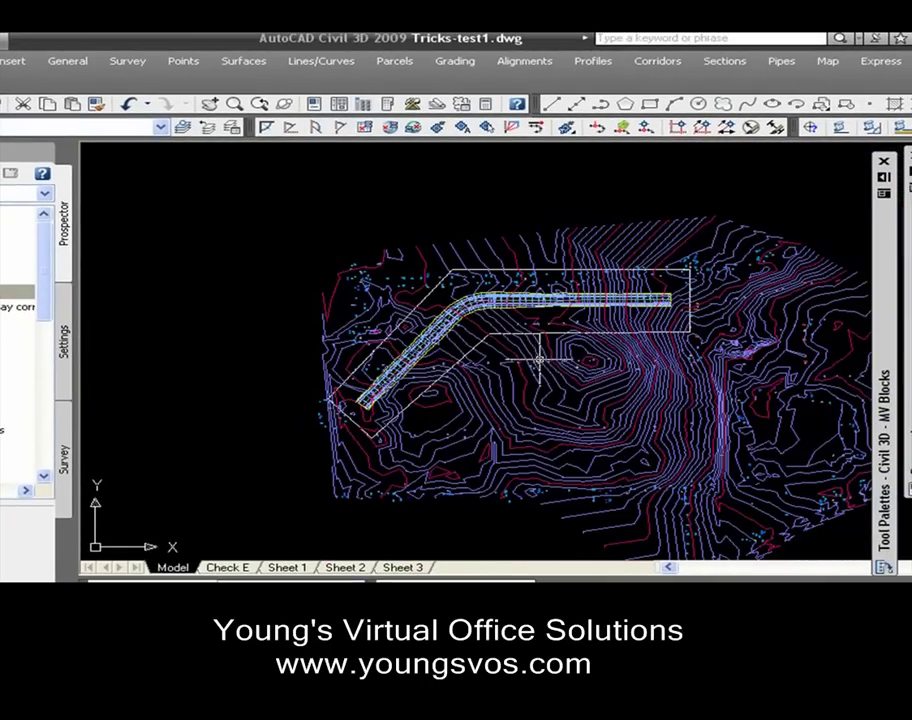
left_click(658, 425)
scroll(778, 199, "down", 2)
middle_click_drag(778, 199, 631, 210)
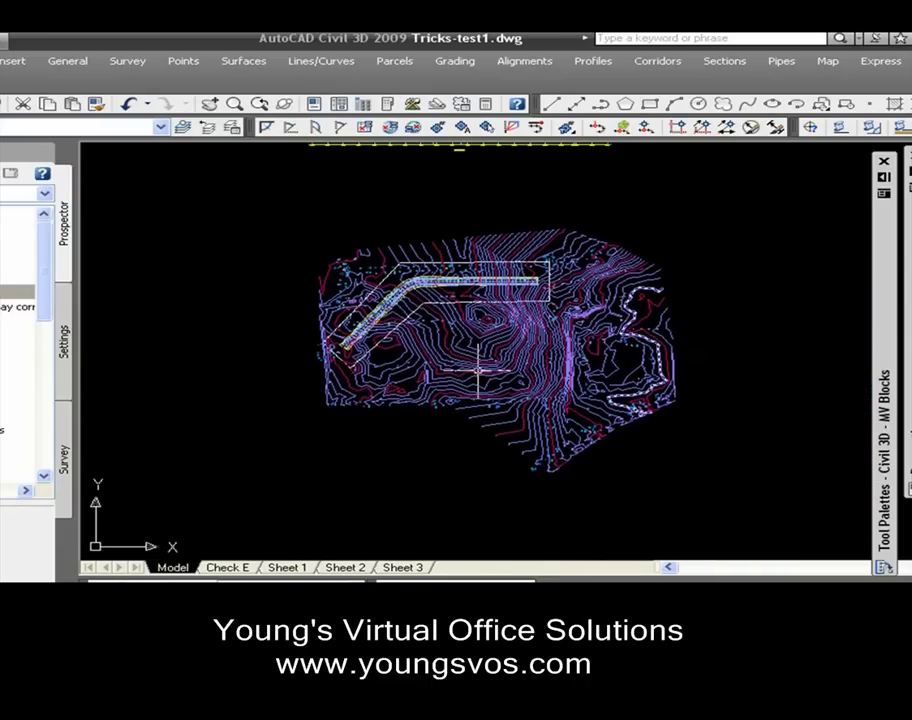
left_click(600, 365)
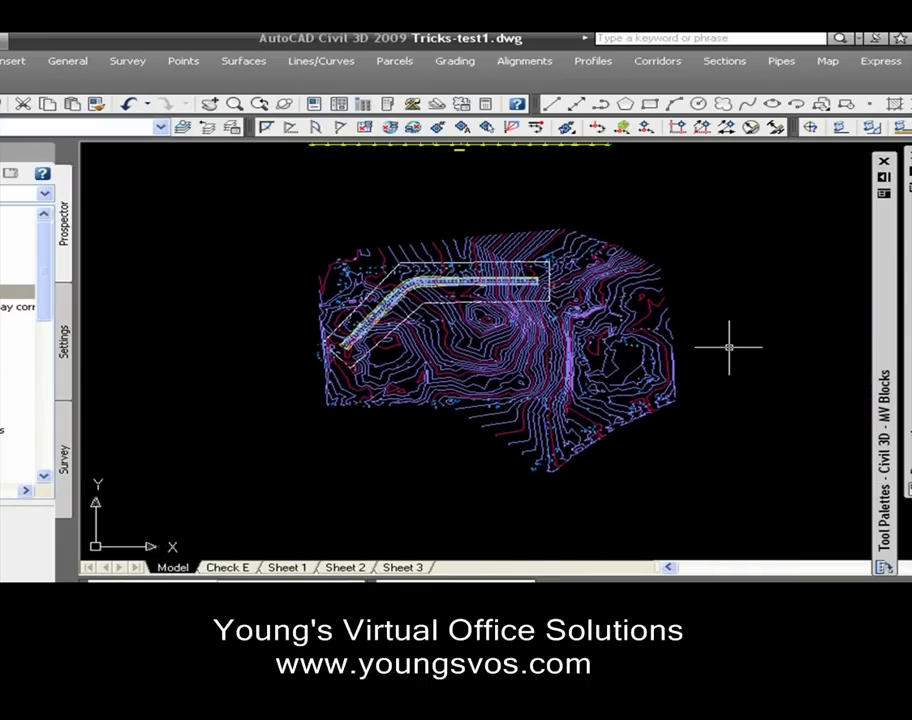
middle_click_drag(717, 318, 696, 302)
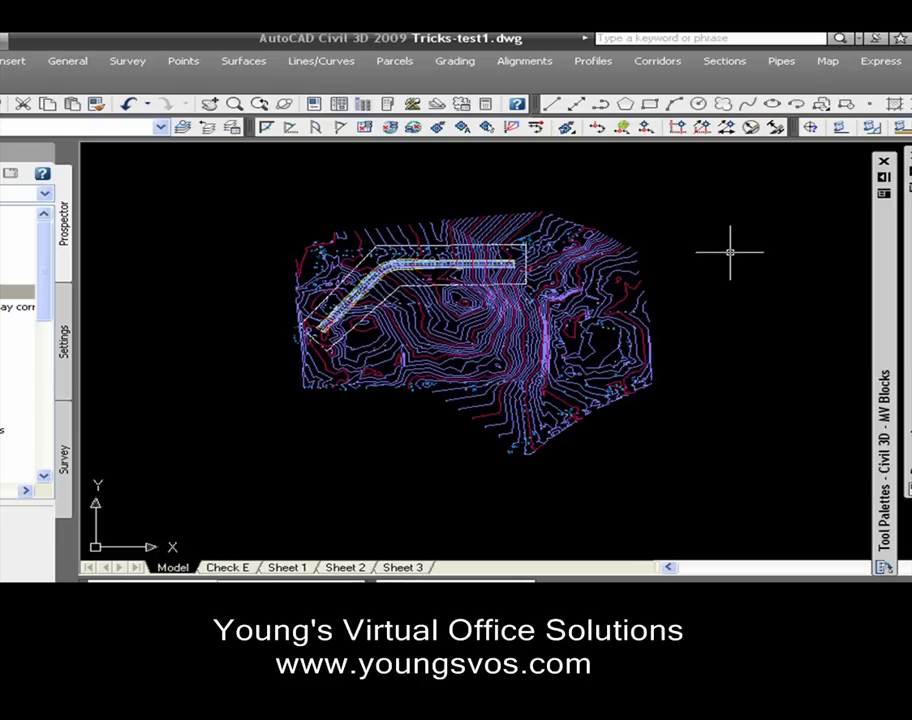
Start MAPTRIM and switch the boundary option to Select Boundary, ready to pick it.
type("ma")
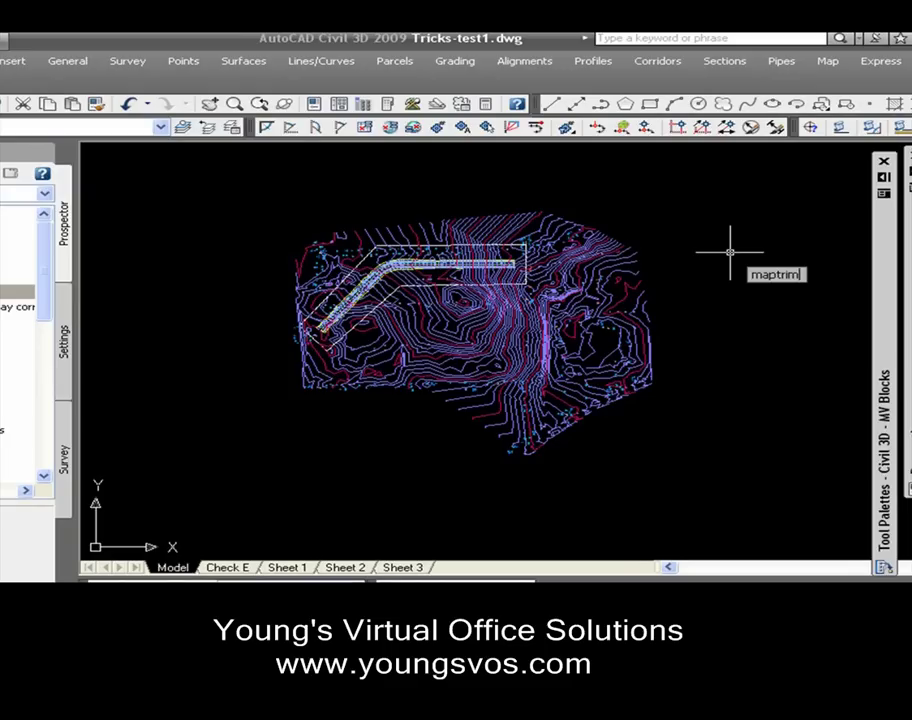
type("ptrim")
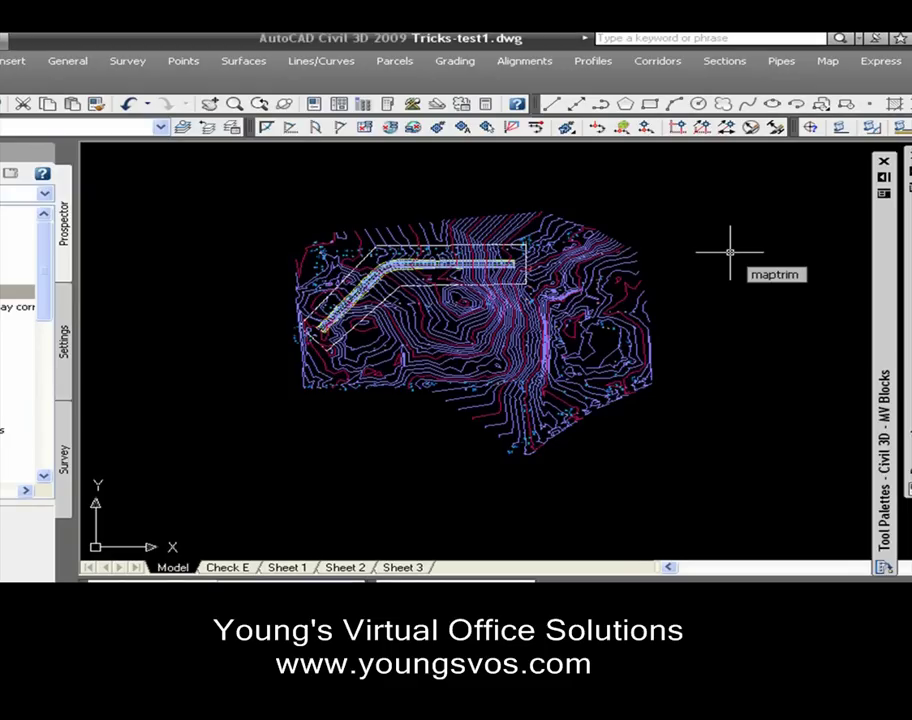
key("Return")
left_click_drag(400, 178, 505, 163)
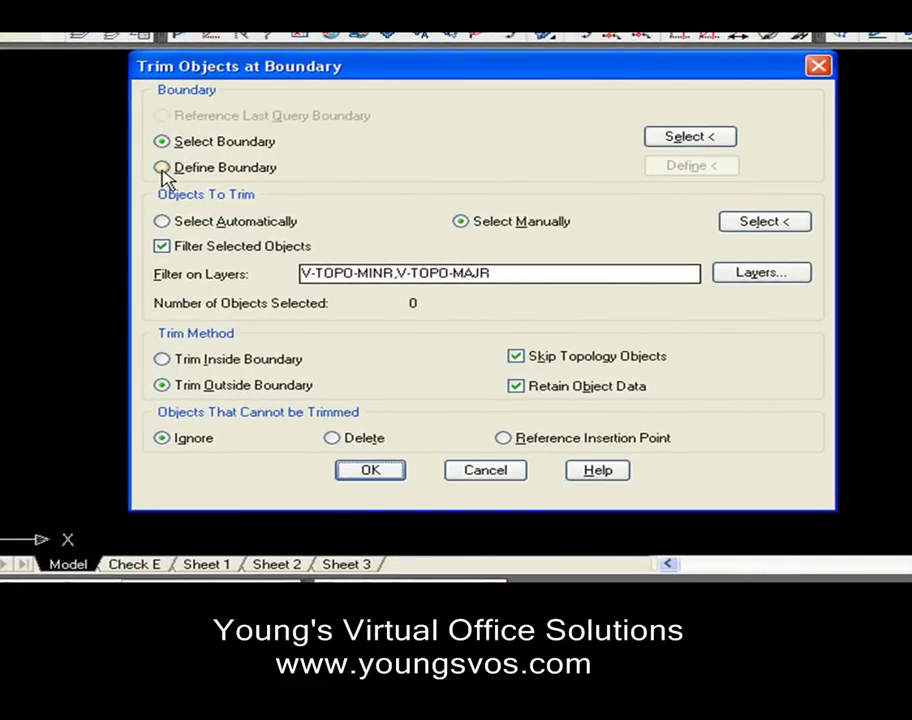
left_click(163, 168)
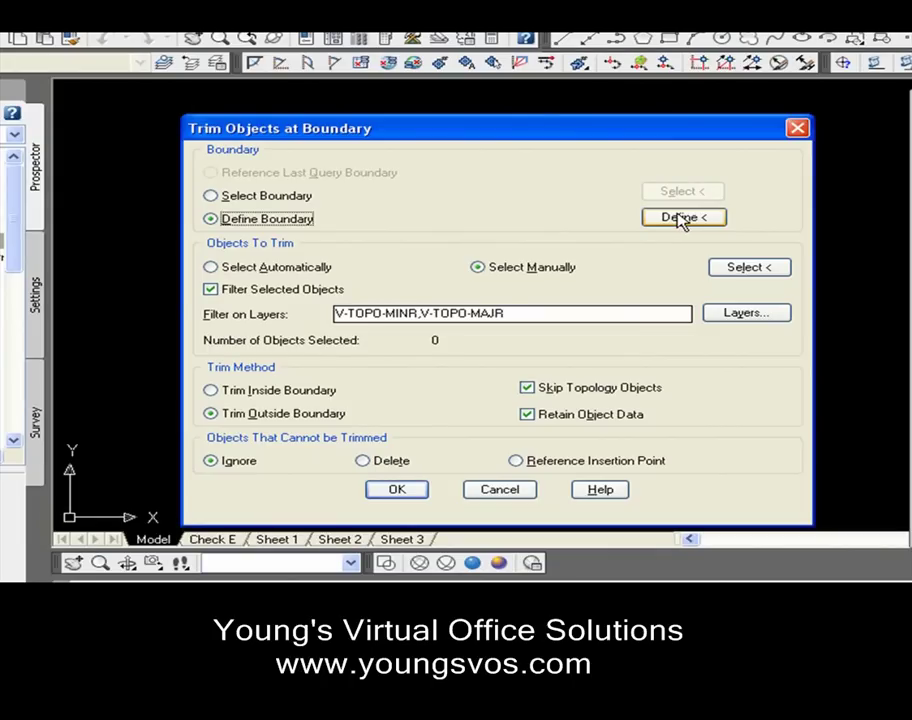
left_click(211, 196)
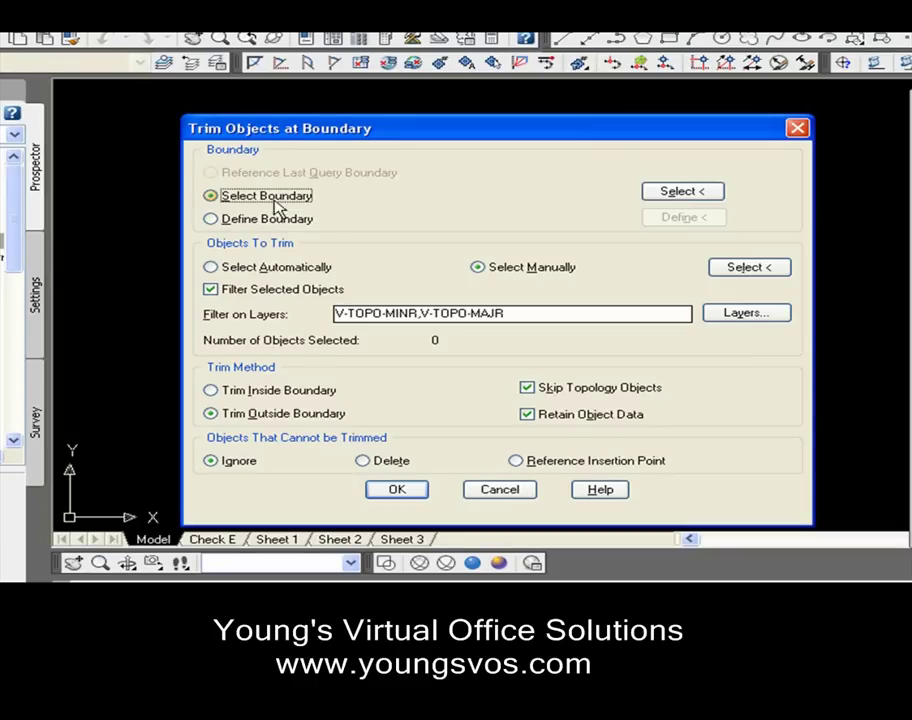
left_click(660, 192)
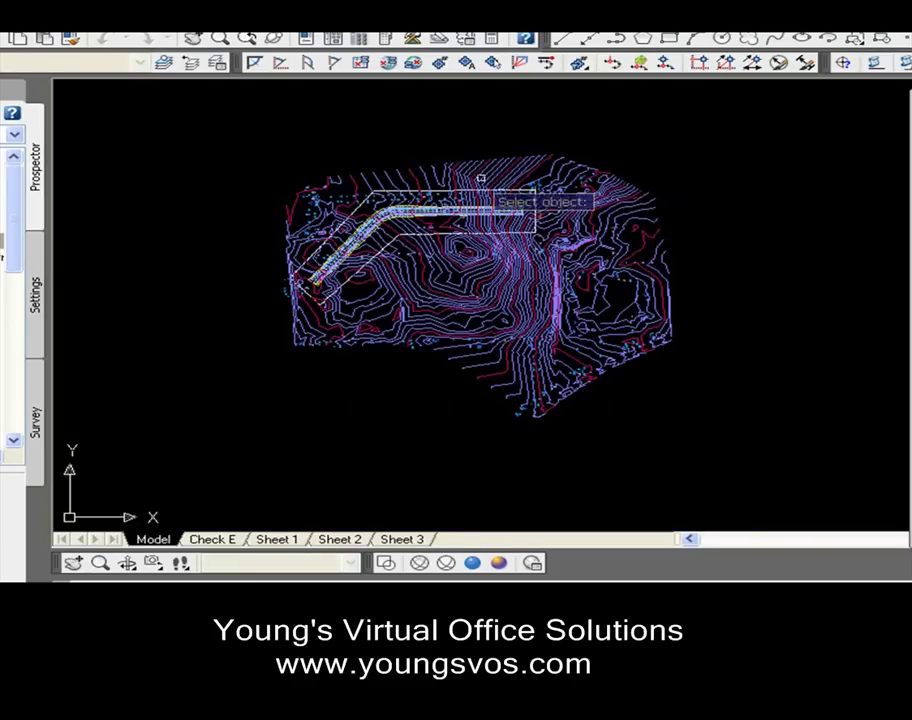
Zoom in and pick the dashed bent corridor polyline as the trim boundary.
scroll(440, 185, "up", 4)
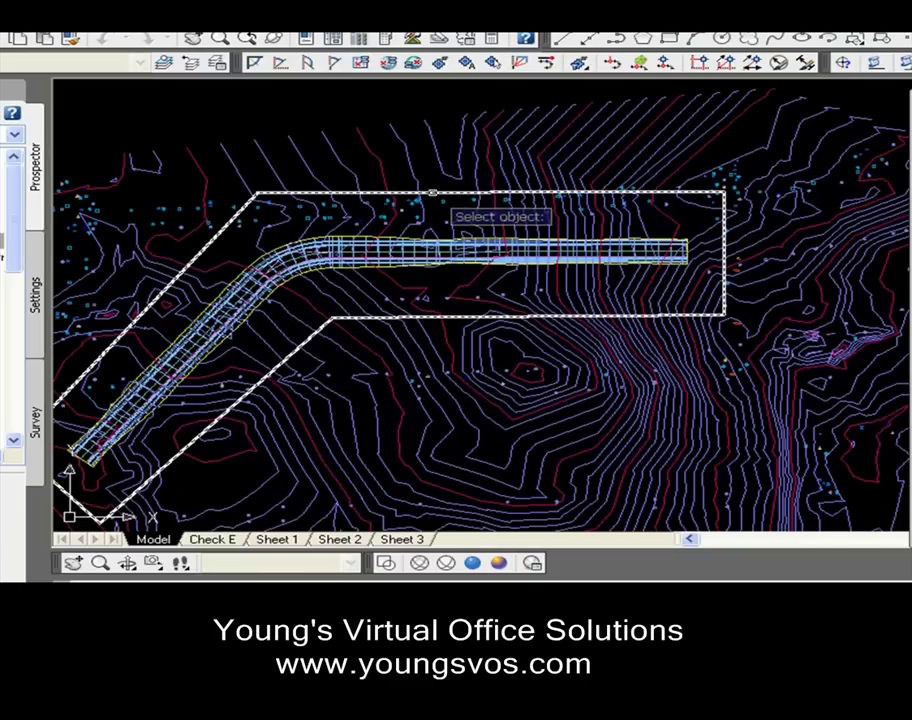
left_click(432, 194)
left_click_drag(444, 114, 491, 104)
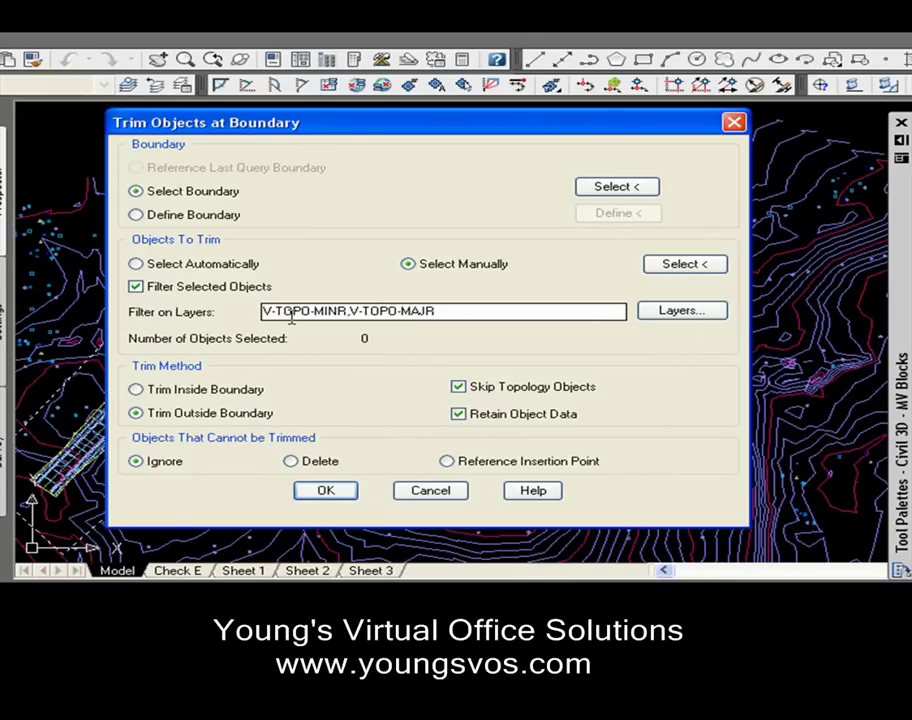
Select the contours to trim with crossing and window selections, removing one red contour.
left_click_drag(258, 311, 443, 311)
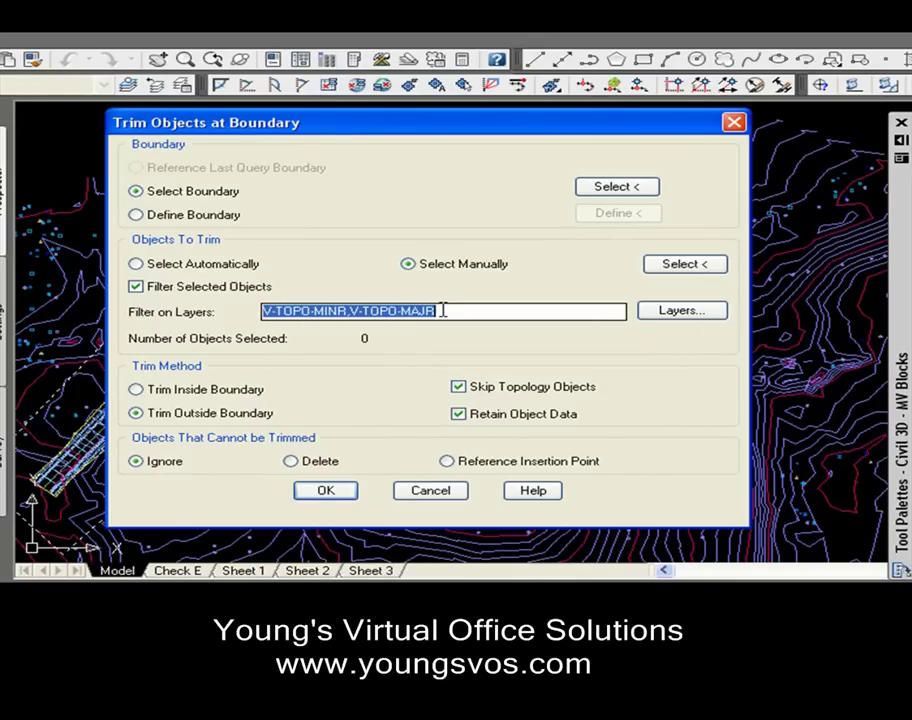
left_click(679, 266)
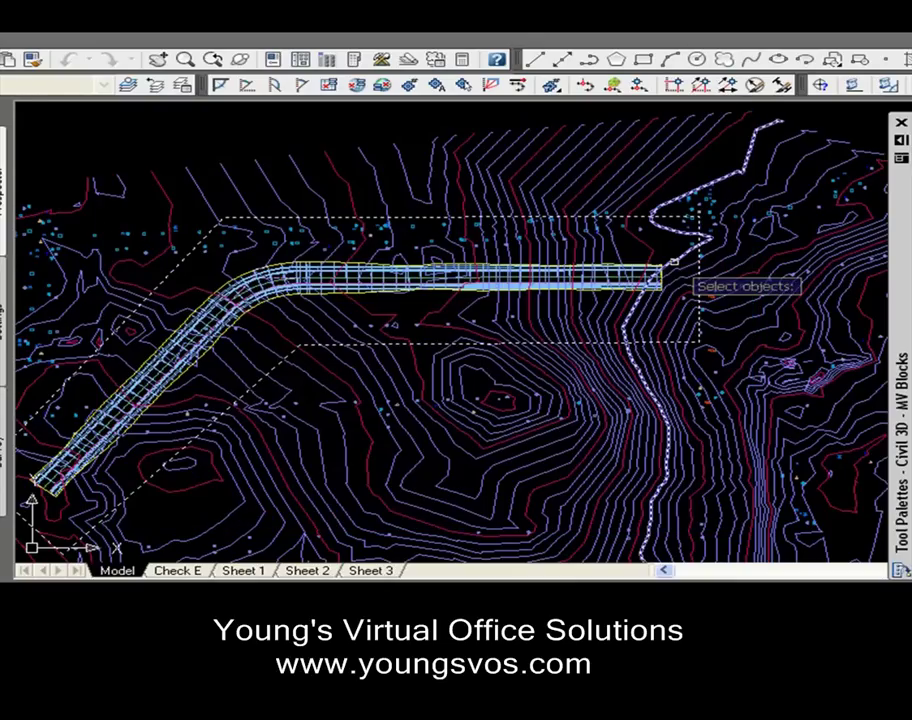
scroll(677, 283, "down", 5)
mouse_move(829, 204)
middle_mouse_down()
mouse_move(774, 197)
mouse_move(755, 183)
middle_mouse_up()
left_click(784, 166)
left_click(248, 513)
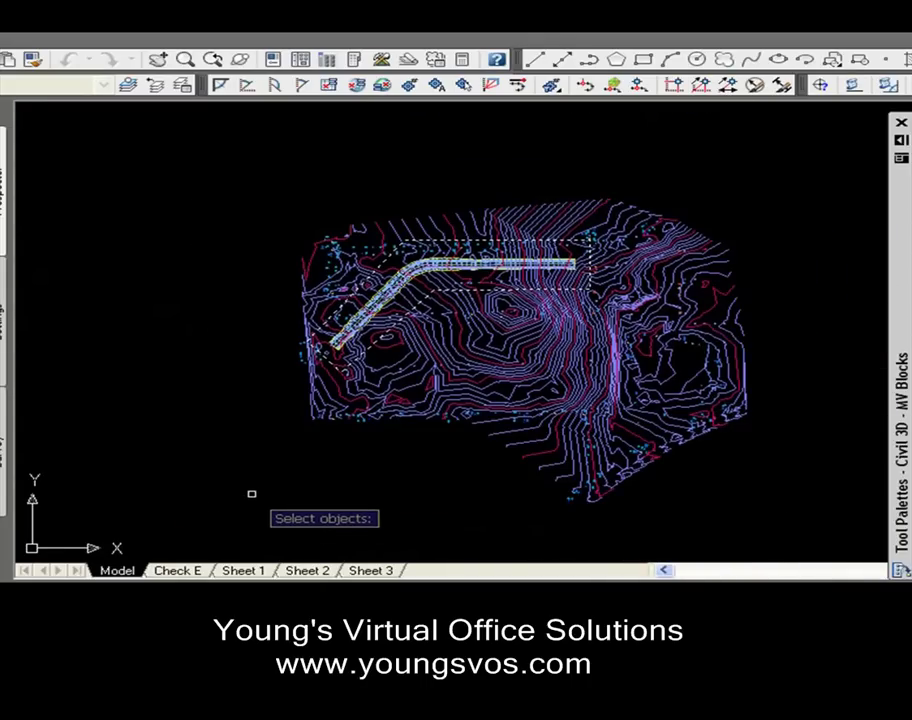
left_click(204, 169)
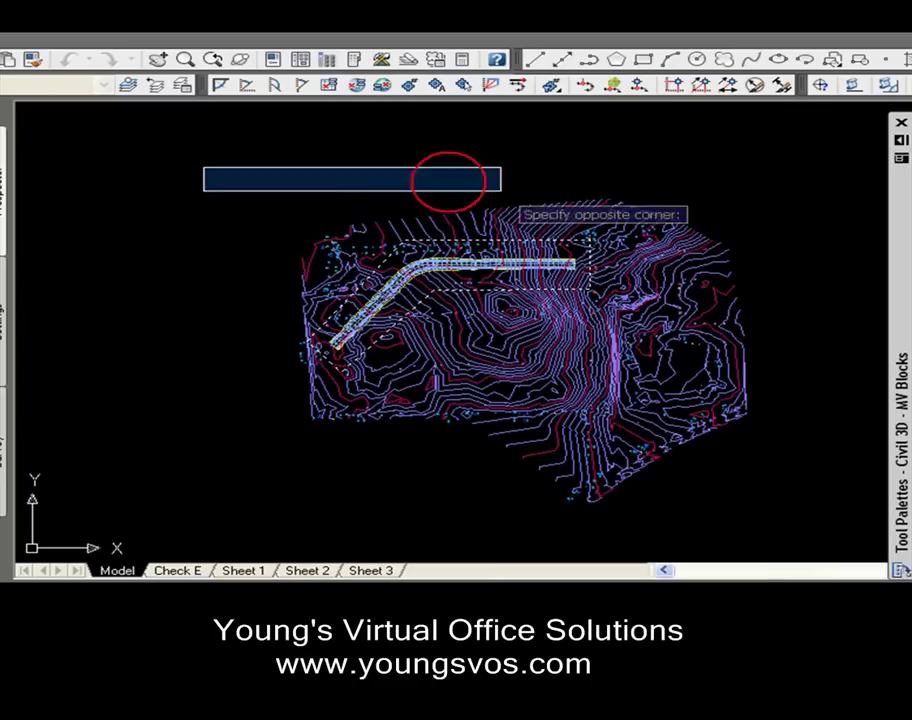
left_click(793, 521)
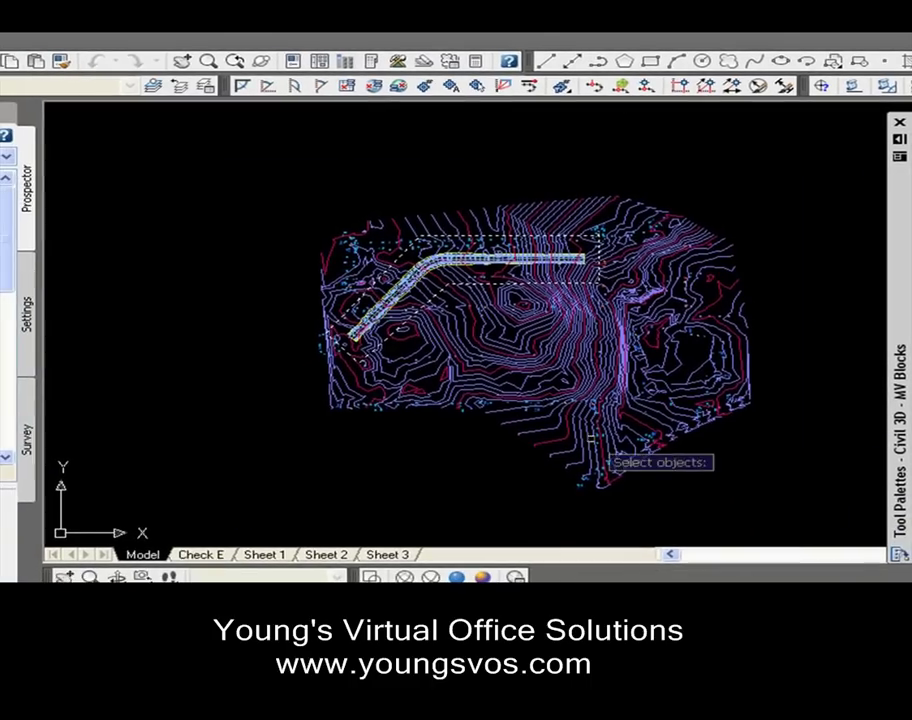
left_click(559, 438)
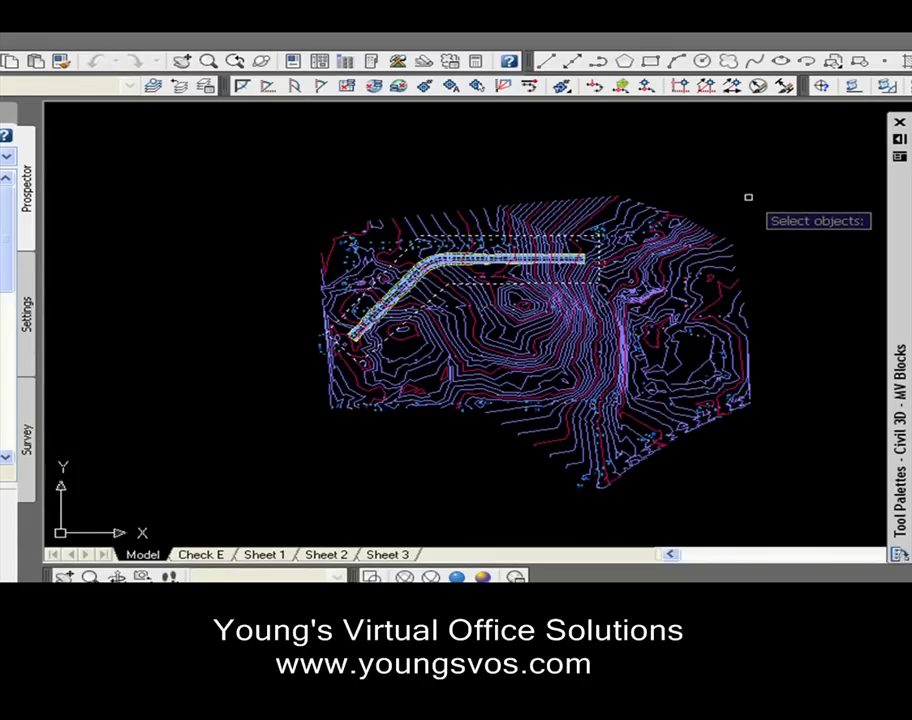
key("Return")
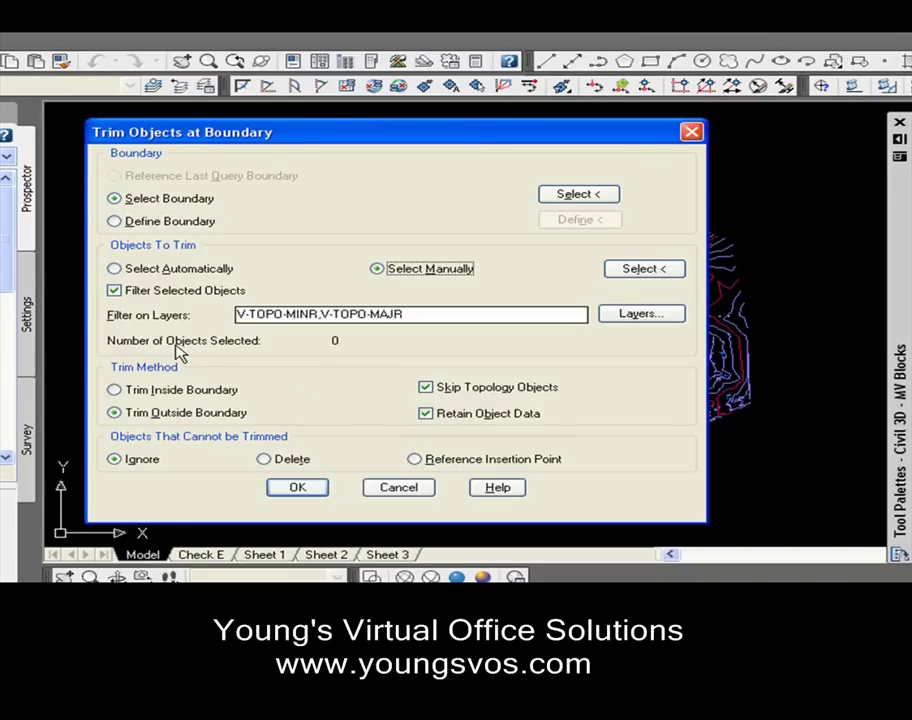
With filtering off, crossing-select all 642 surface contours, then re-enable the V-TOPO-MINR,V-TOPO-MAJR filter.
left_click(128, 292)
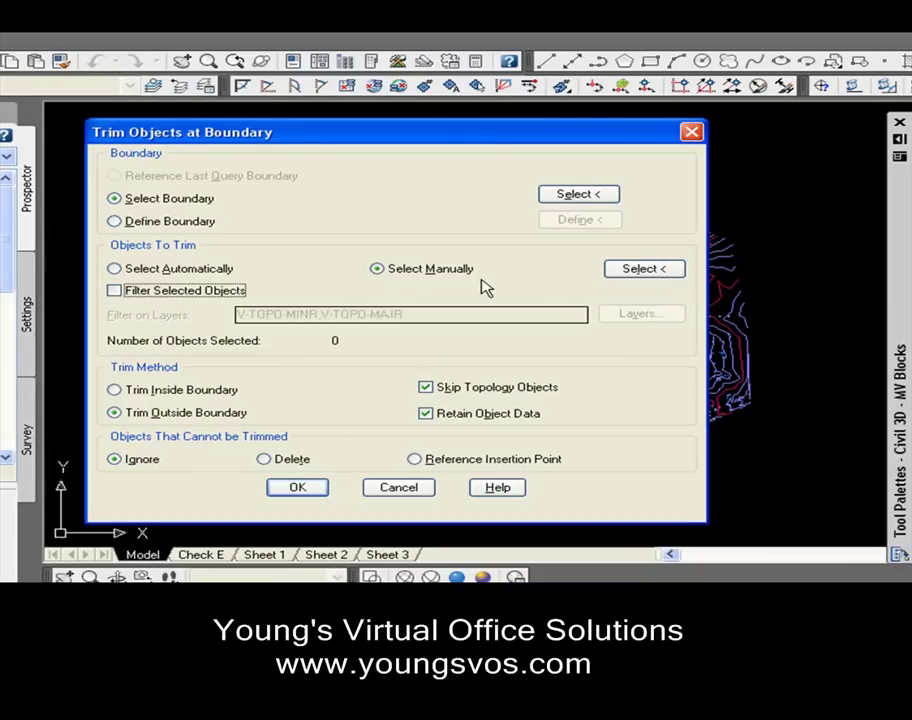
left_click(634, 272)
left_click(786, 167)
left_click(666, 275)
left_click(814, 157)
left_click(213, 521)
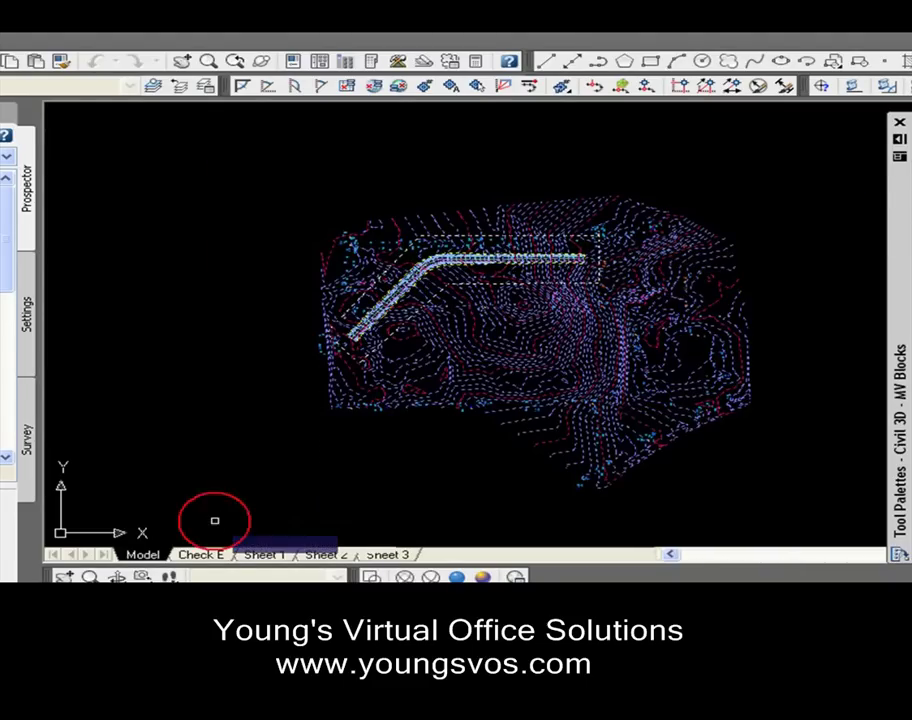
key("Return")
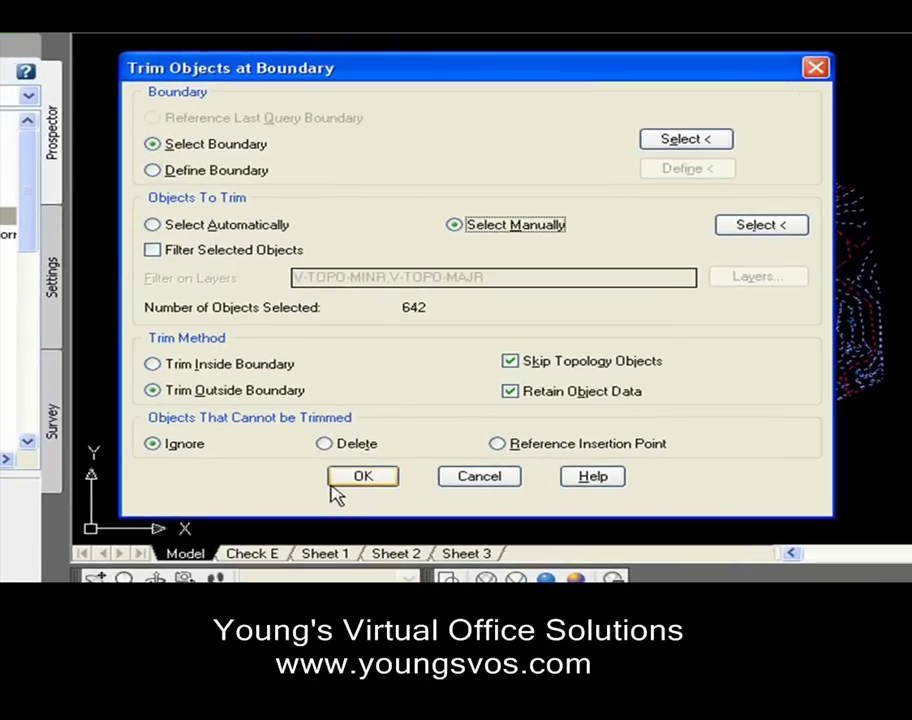
left_click(153, 249)
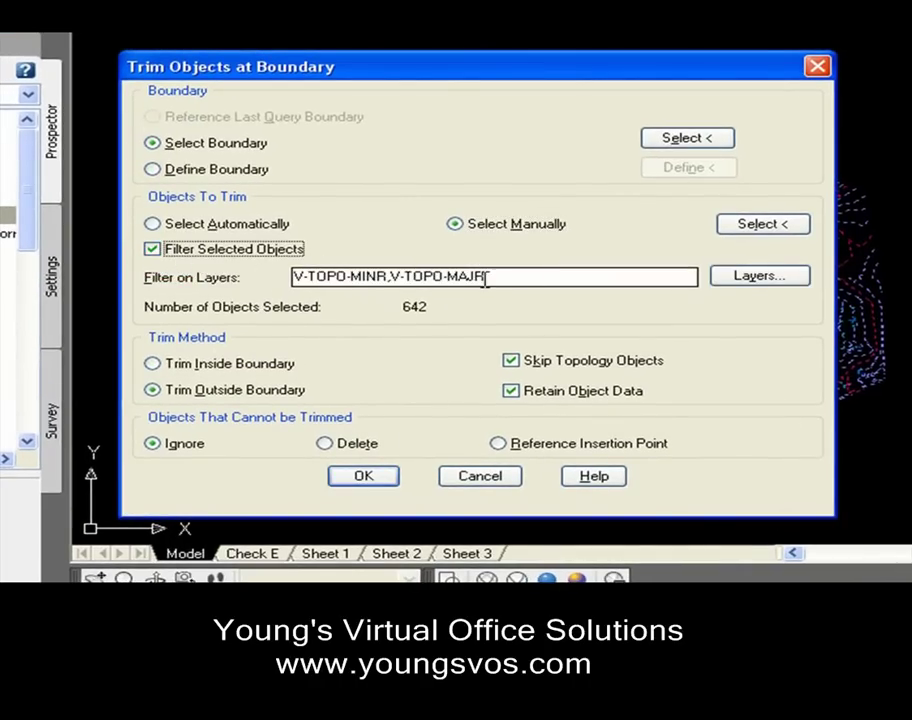
left_click(759, 277)
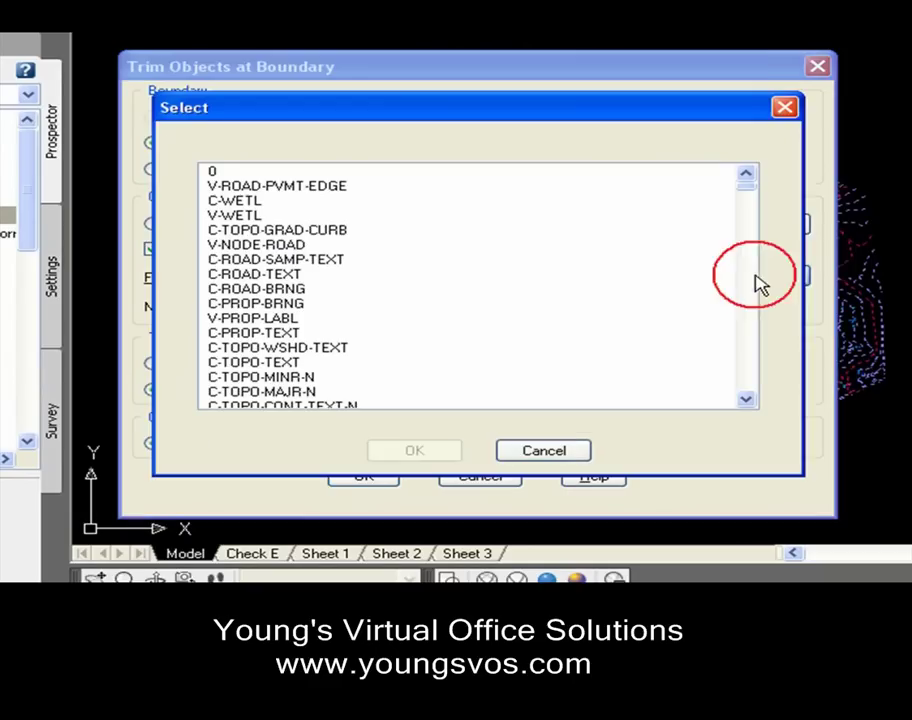
left_click(240, 290)
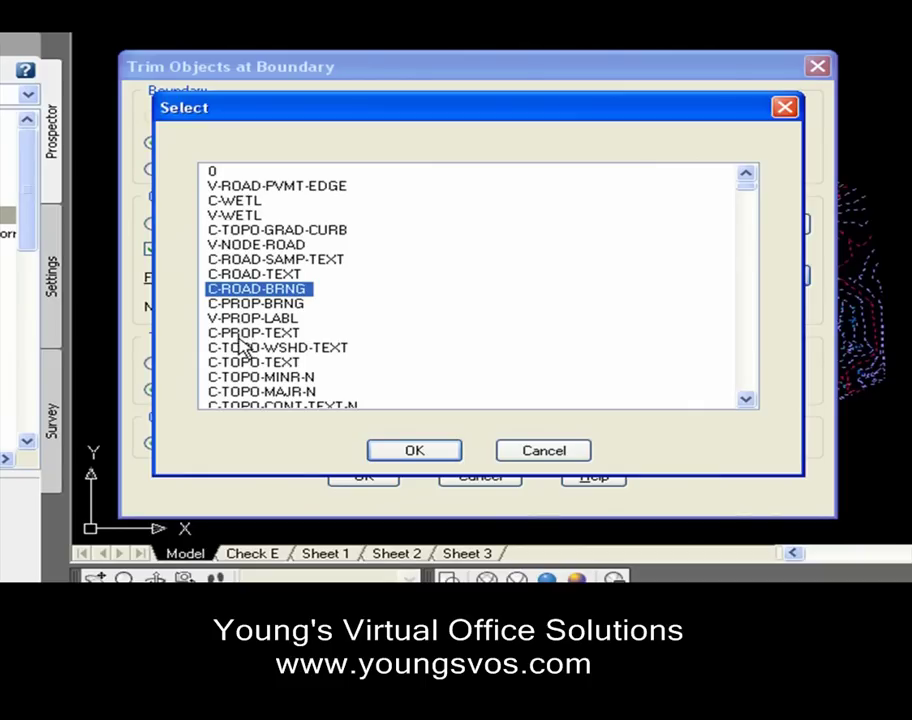
left_click(240, 334, "ctrl")
left_click(240, 347, "ctrl")
left_click(255, 361, "ctrl")
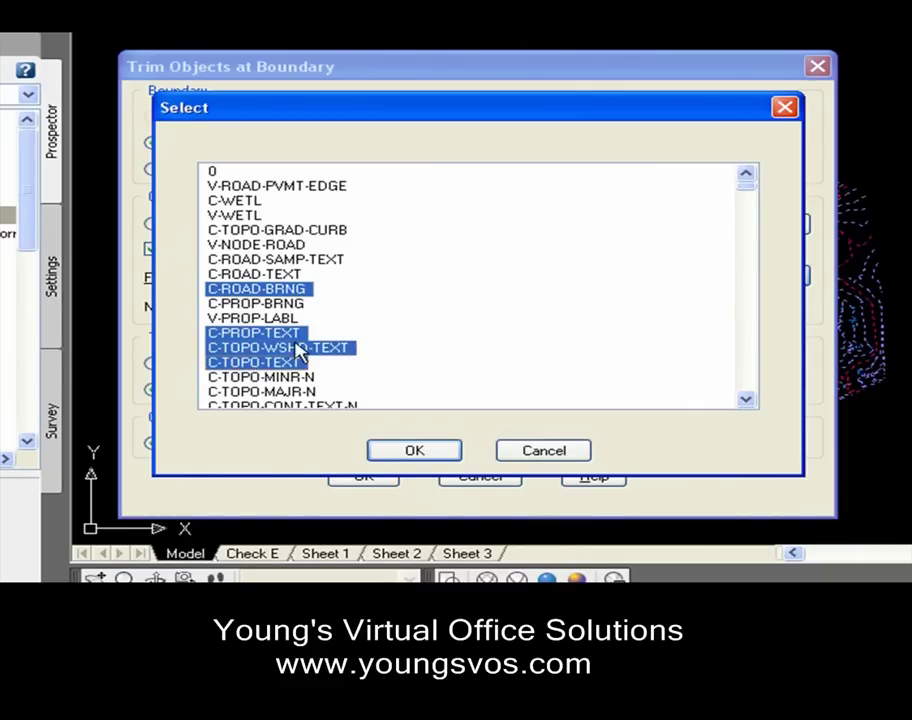
scroll(396, 298, "down", 4)
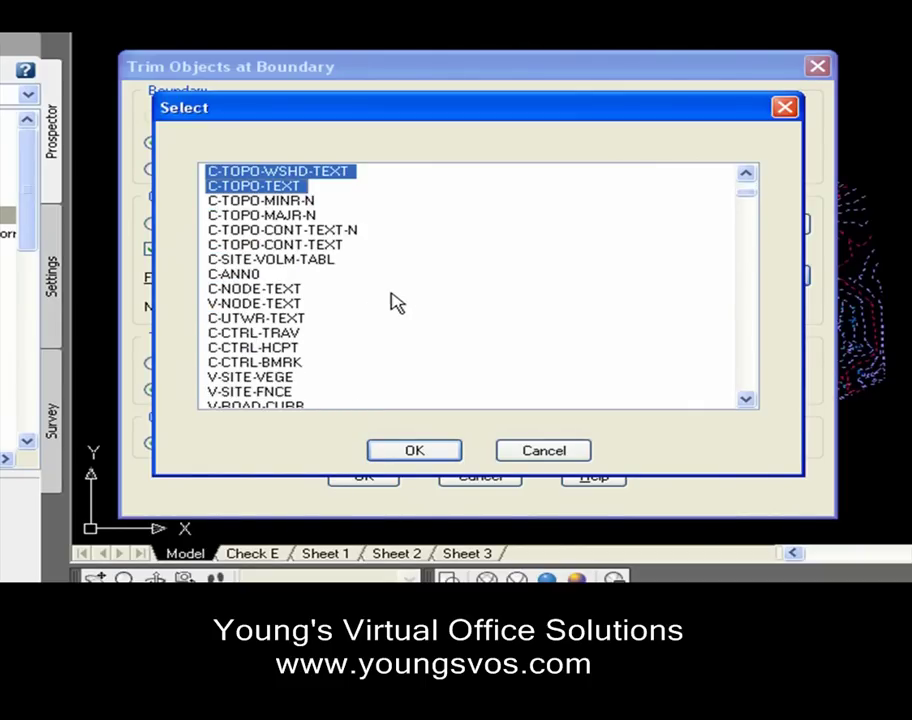
left_click(240, 318, "shift")
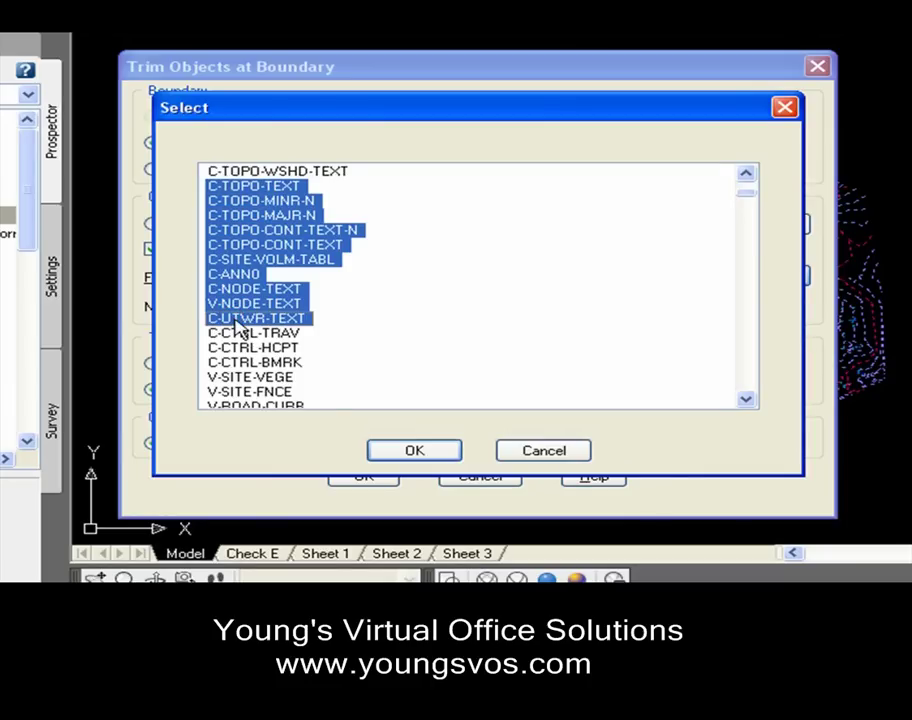
left_click(516, 451)
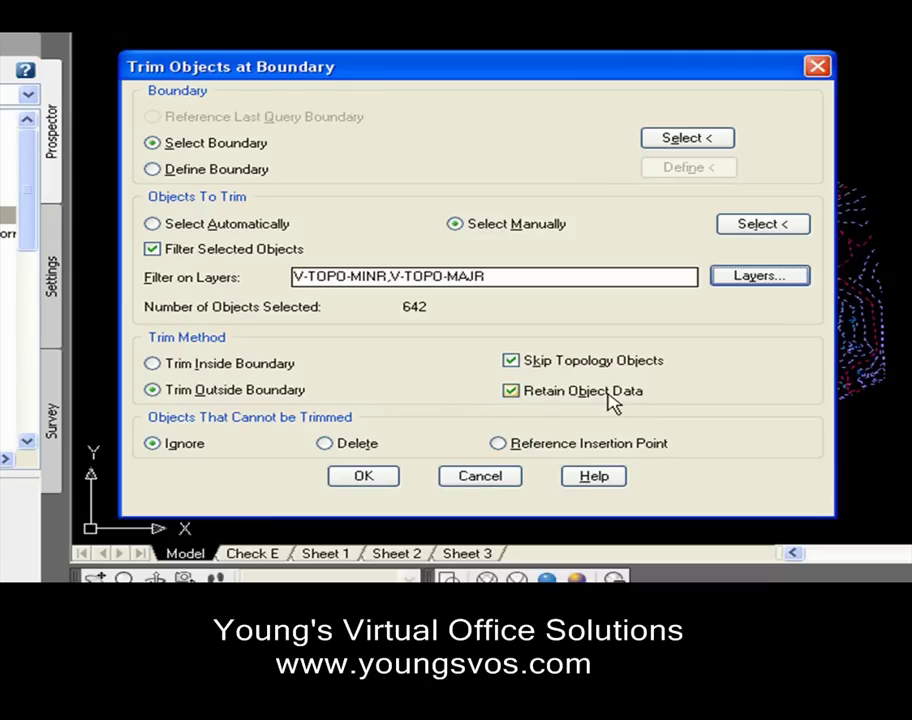
Keep Retain Object Data on and set objects that cannot be trimmed to Delete.
left_click(509, 391)
left_click(509, 391)
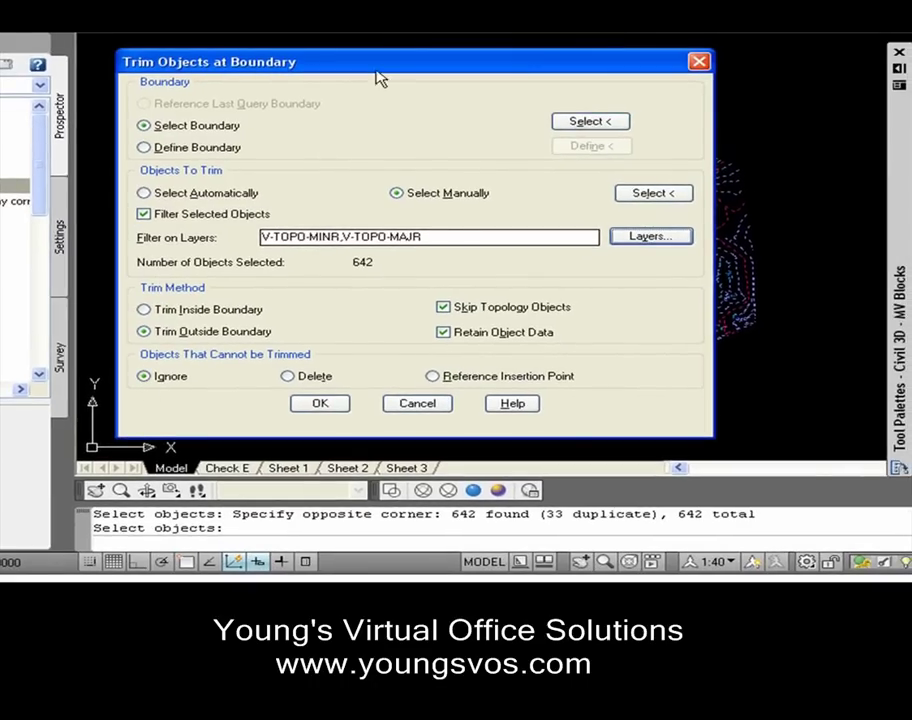
mouse_move(377, 71)
left_mouse_down()
mouse_move(387, 94)
mouse_move(395, 415)
left_mouse_up()
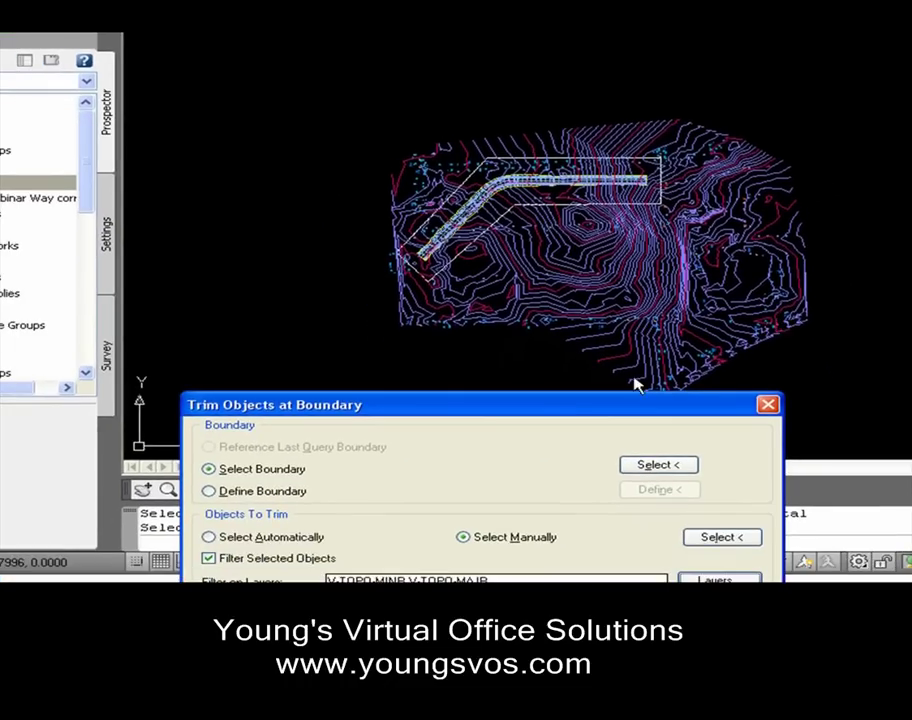
left_click_drag(586, 413, 560, 81)
left_click(355, 391)
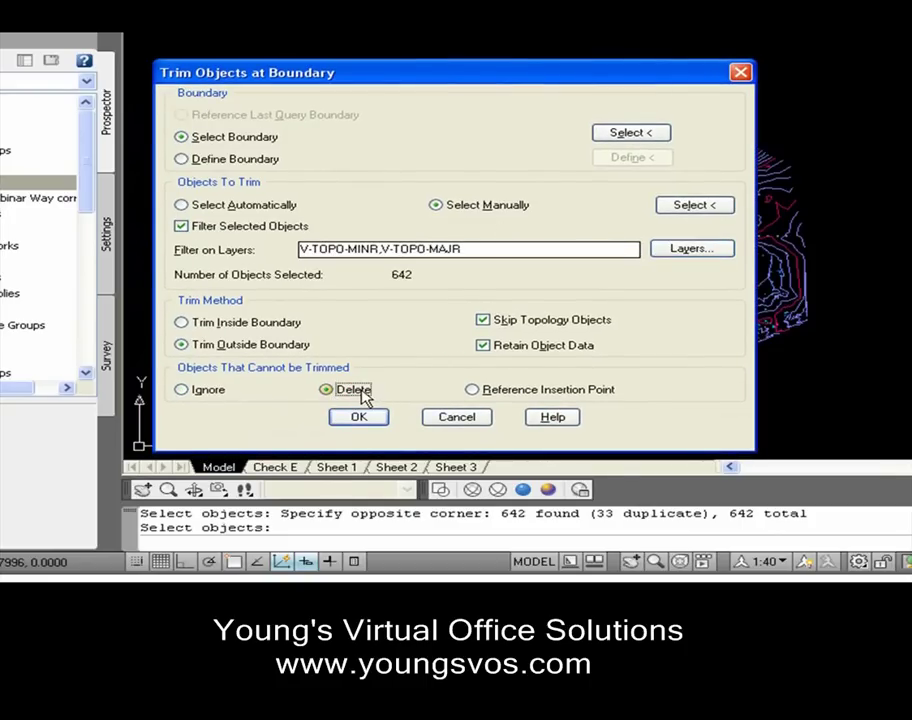
Run the trim and confirm trimming the contours outside the boundary.
left_click_drag(400, 74, 379, 452)
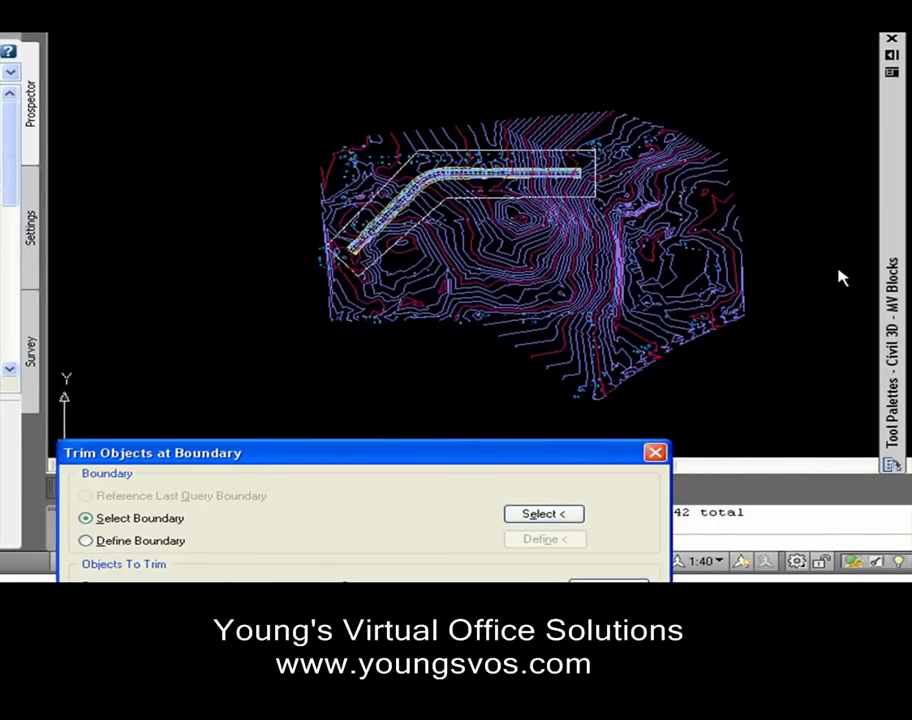
left_click_drag(377, 456, 358, 136)
left_click(248, 484)
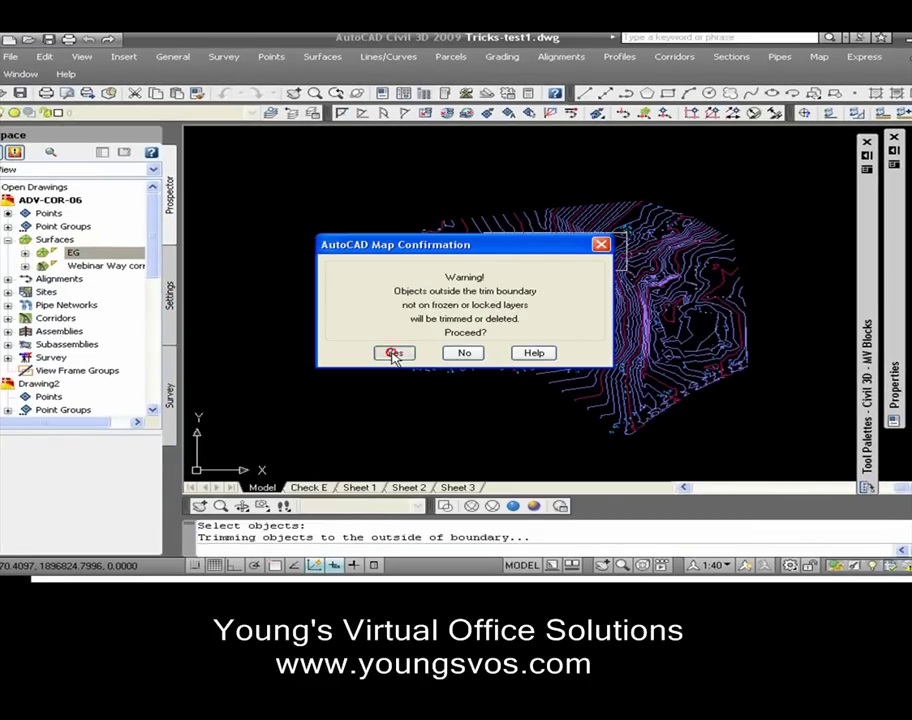
left_click(393, 352)
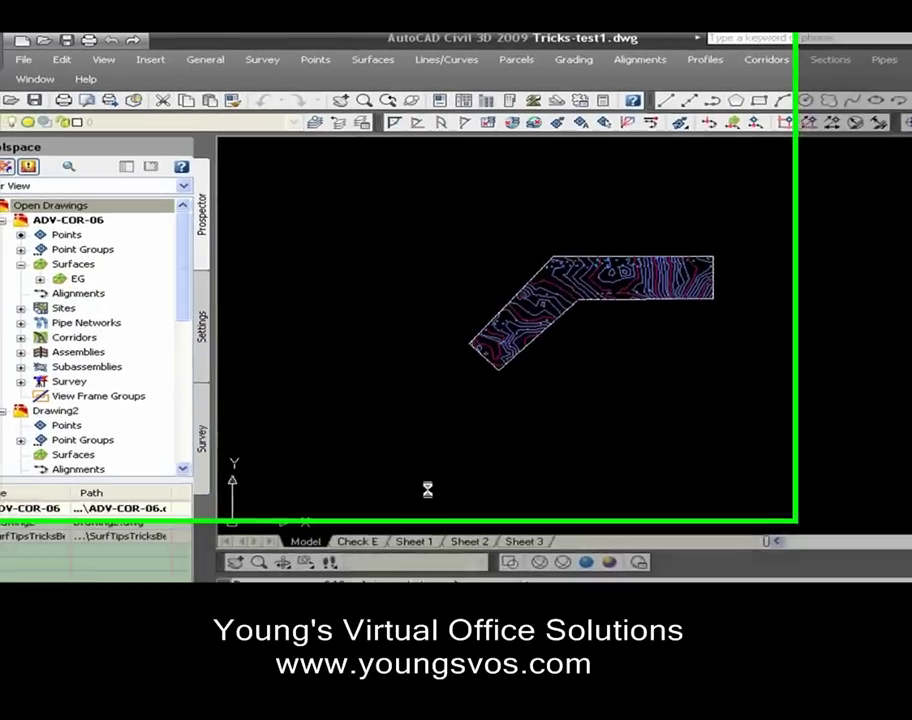
Zoom and pan to inspect the trimmed contours inside the bent corridor.
scroll(641, 455, "down", 3)
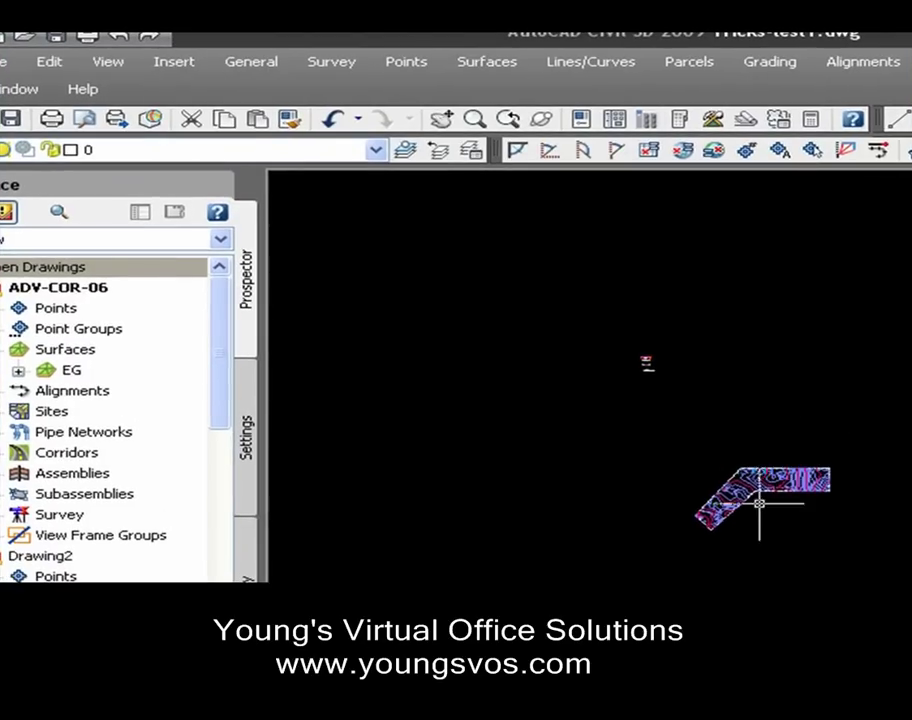
scroll(760, 503, "up", 7)
middle_click_drag(800, 513, 794, 443)
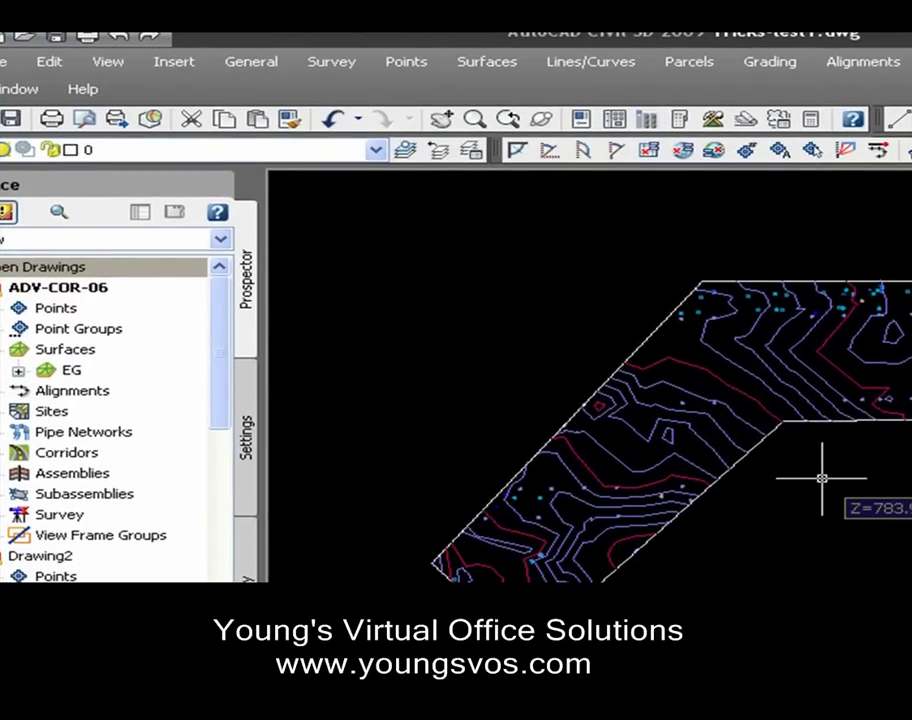